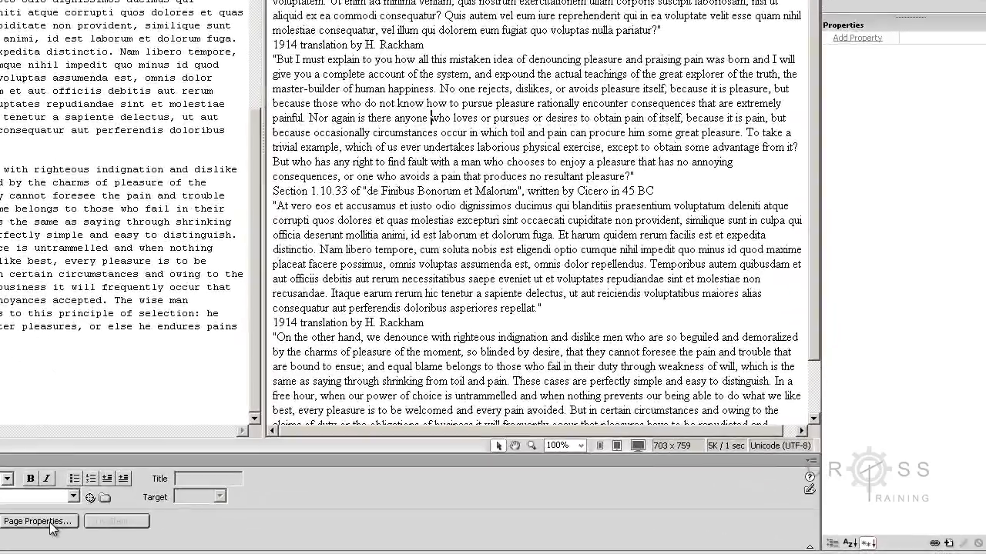
# Step: Set the page's CSS appearance to the Arial, Helvetica, sans-serif font at 12 px in the page properties
pyautogui.click(50, 524)
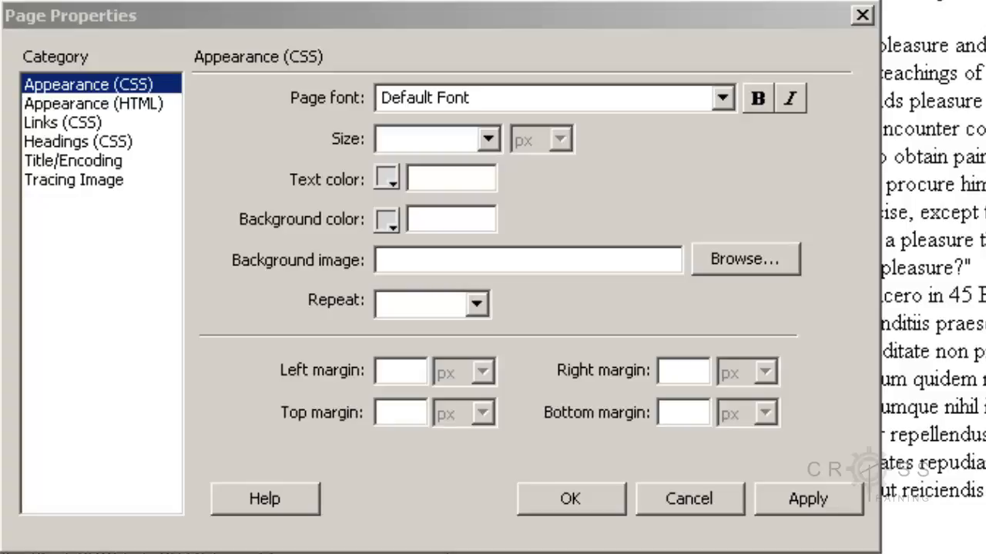
pyautogui.click(408, 24)
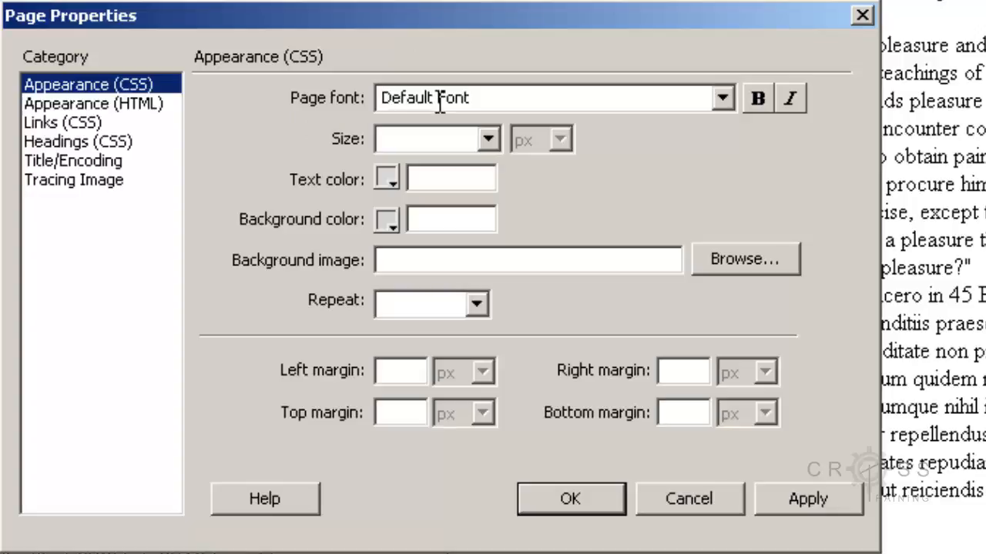
pyautogui.click(722, 100)
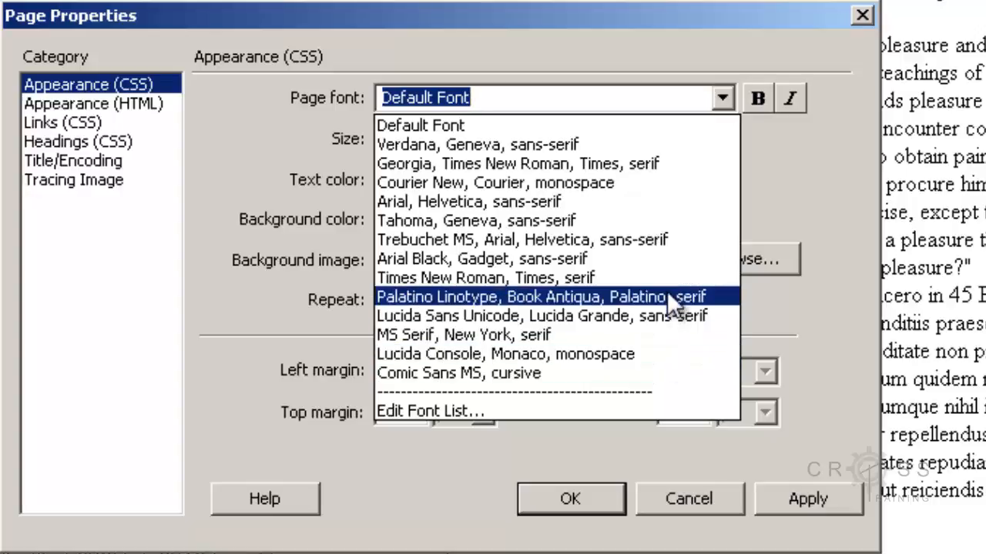
pyautogui.click(669, 203)
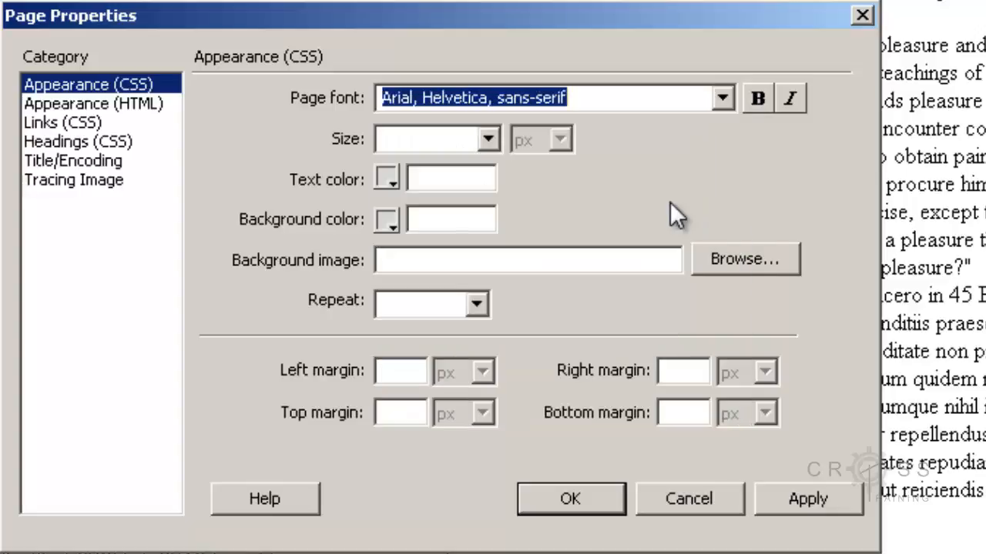
pyautogui.click(487, 140)
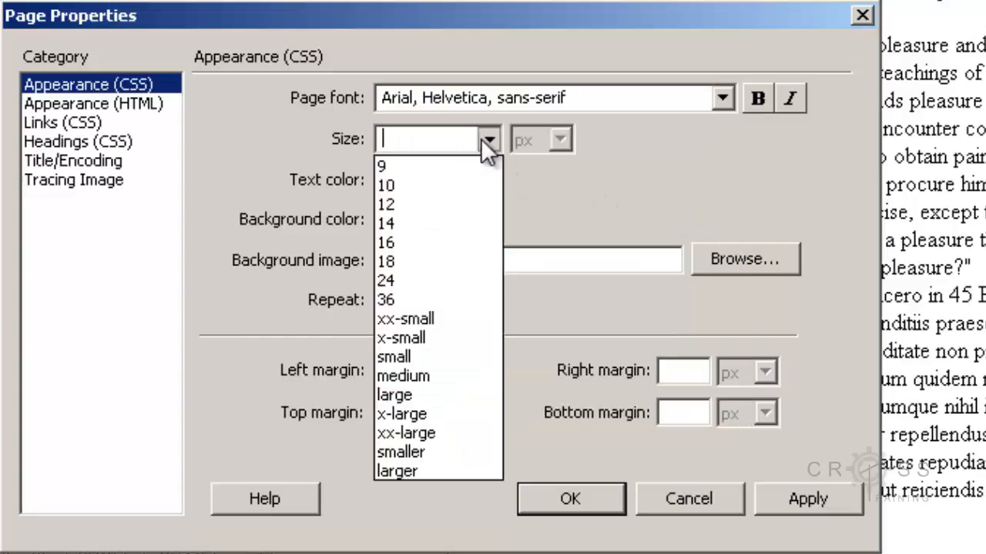
pyautogui.click(467, 203)
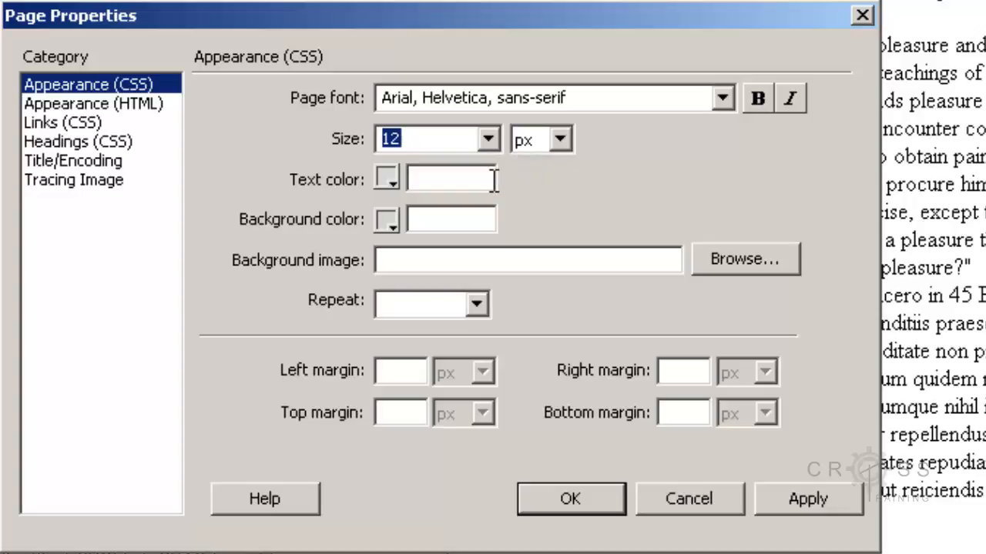
# Step: Set the page's text color to #000 and background color to #FFF, and apply the page properties
pyautogui.click(391, 178)
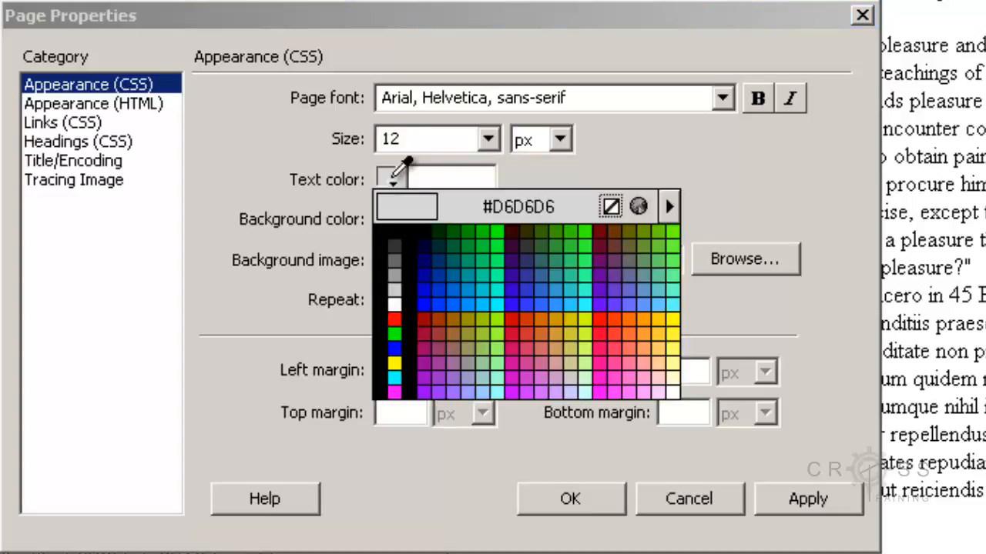
pyautogui.click(400, 231)
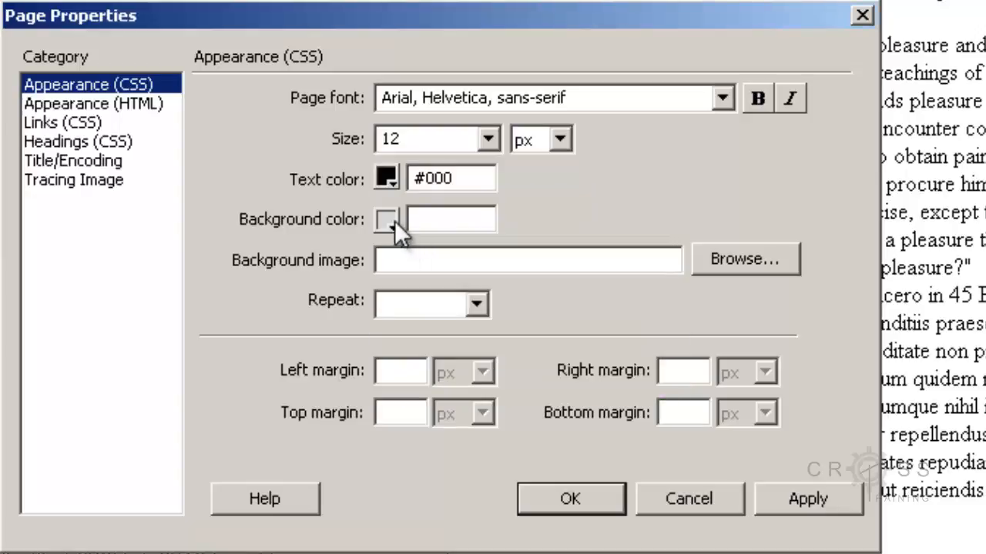
pyautogui.click(392, 221)
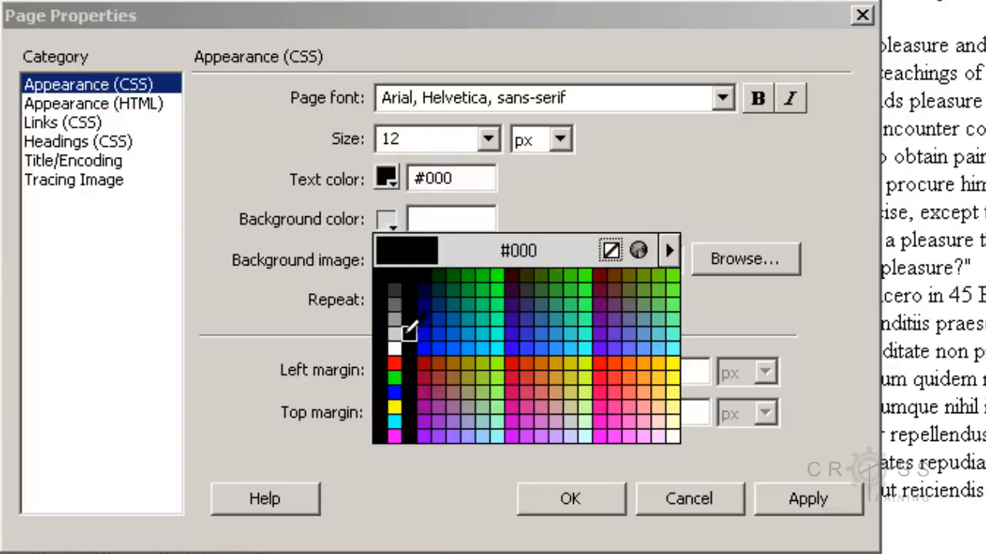
pyautogui.click(394, 348)
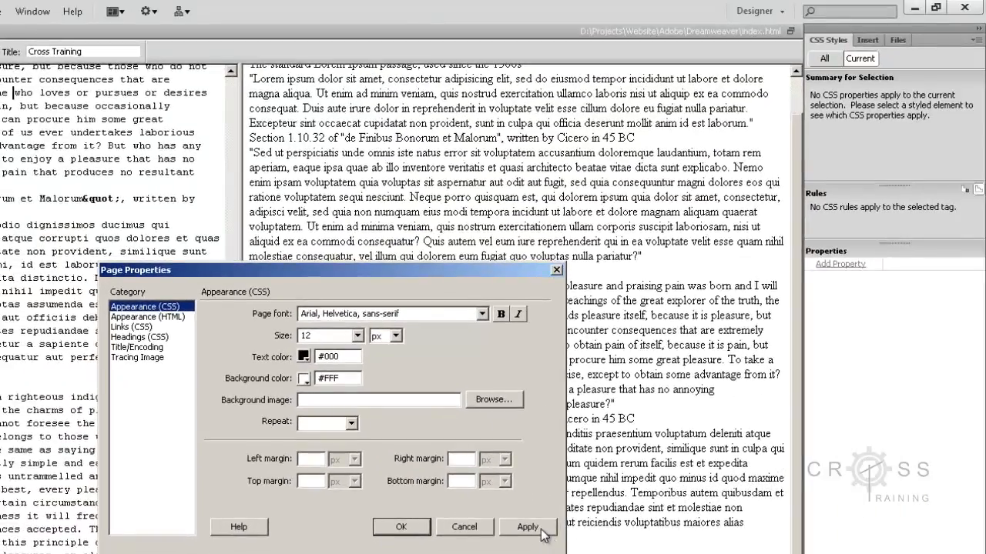
pyautogui.click(542, 530)
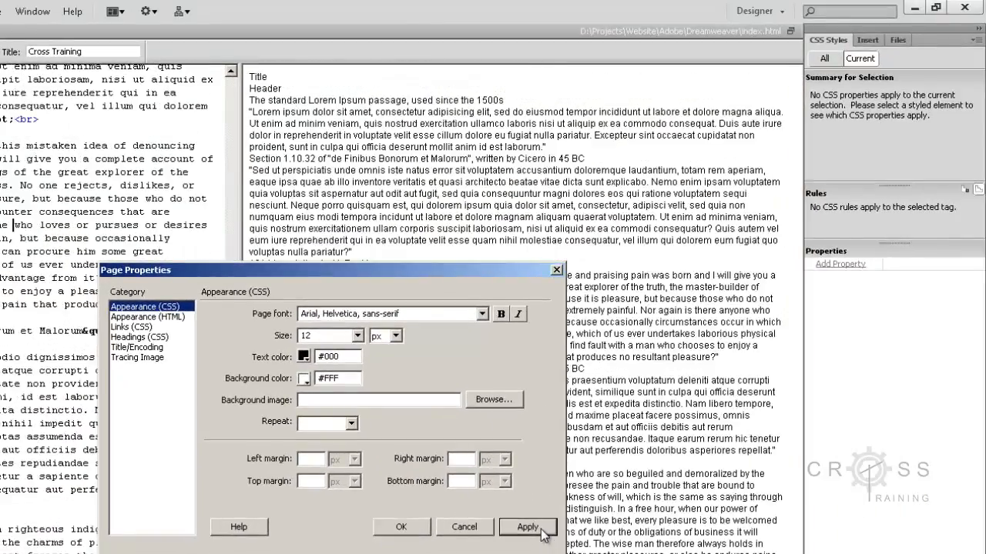
pyautogui.click(410, 528)
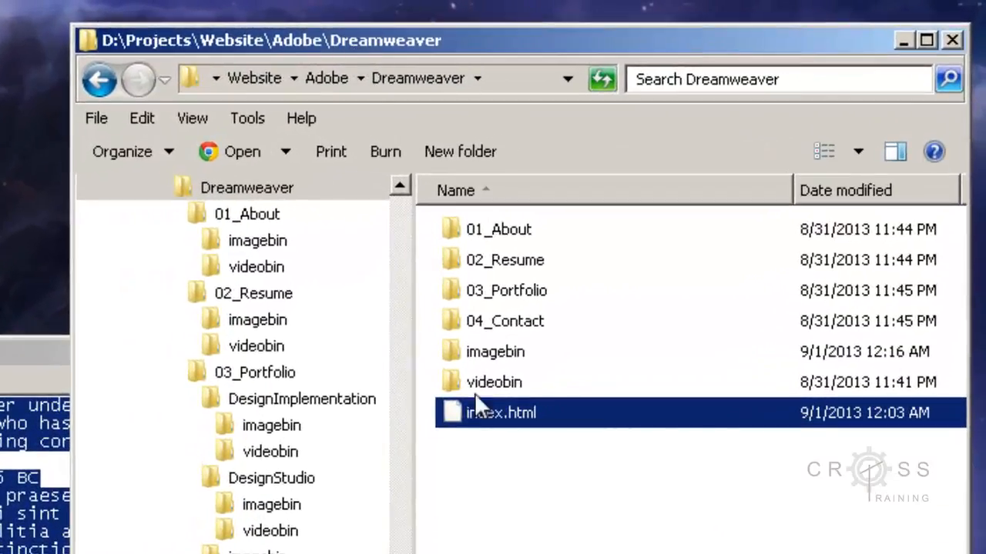
# Step: In Windows Explorer, open the site's imagebin folder and view BackgroundHome.jpg at full size, closing the viewer when done
pyautogui.click(489, 354)
pyautogui.doubleClick(498, 353)
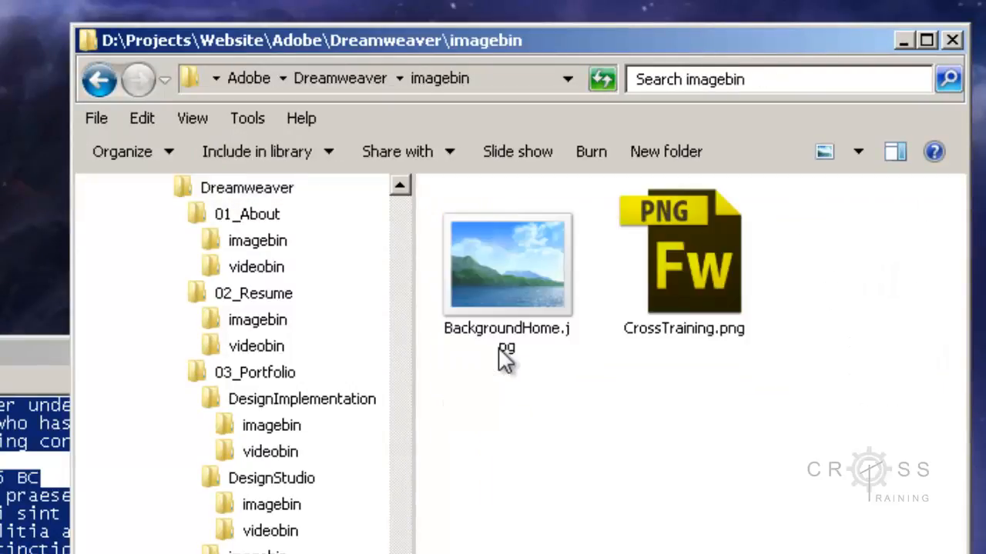
pyautogui.moveTo(783, 422); pyautogui.dragTo(628, 314)
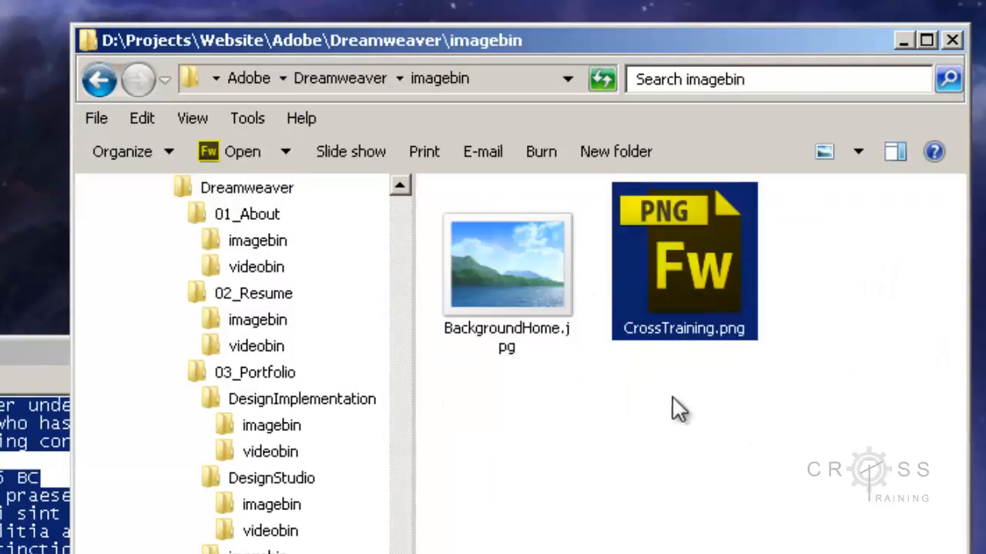
pyautogui.click(513, 281)
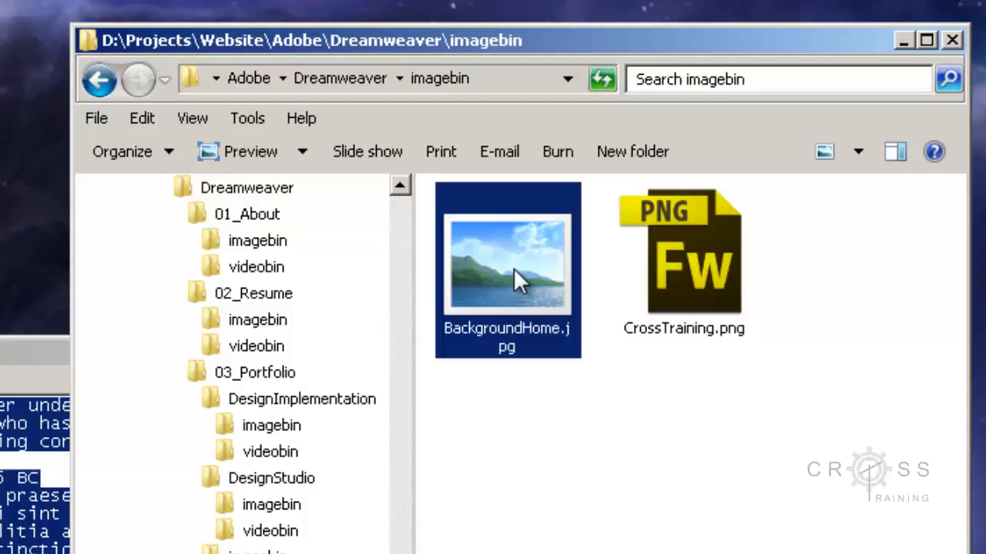
pyautogui.rightClick(514, 270)
pyautogui.press('Escape')
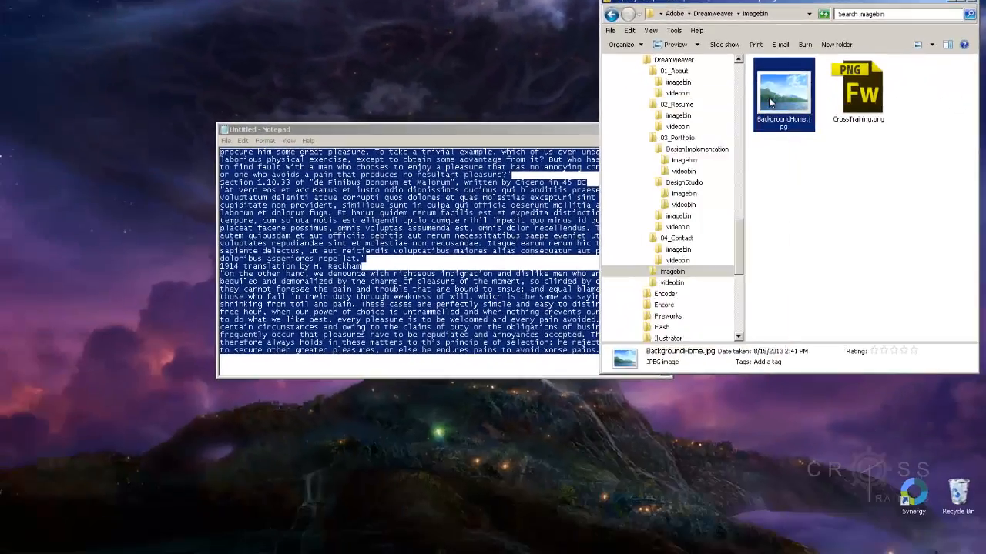
pyautogui.doubleClick(770, 102)
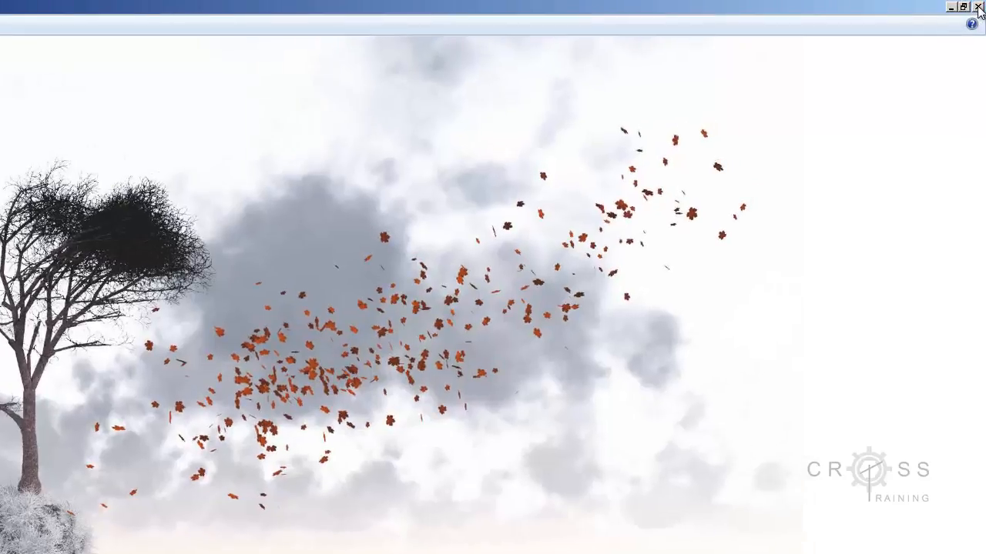
pyautogui.click(975, 7)
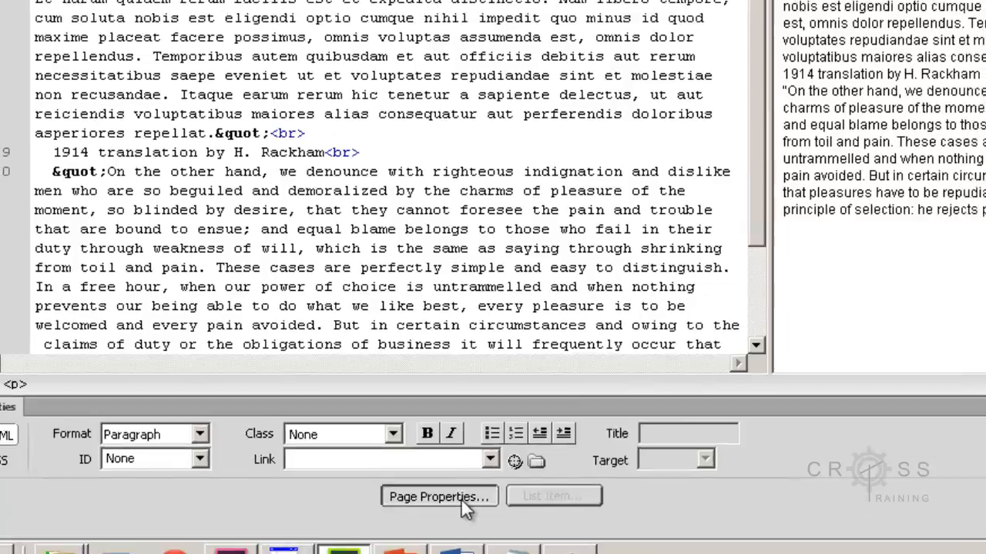
# Step: Set BackgroundHome.jpg from the imagebin folder as the page's background image, using the document-relative URL imagebin/BackgroundHome.jpg
pyautogui.click(473, 465)
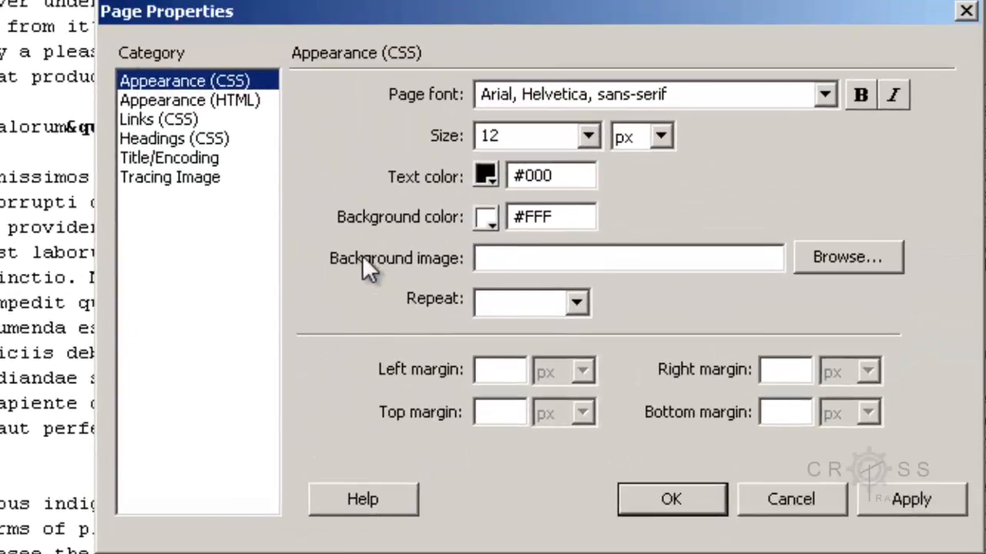
pyautogui.click(829, 256)
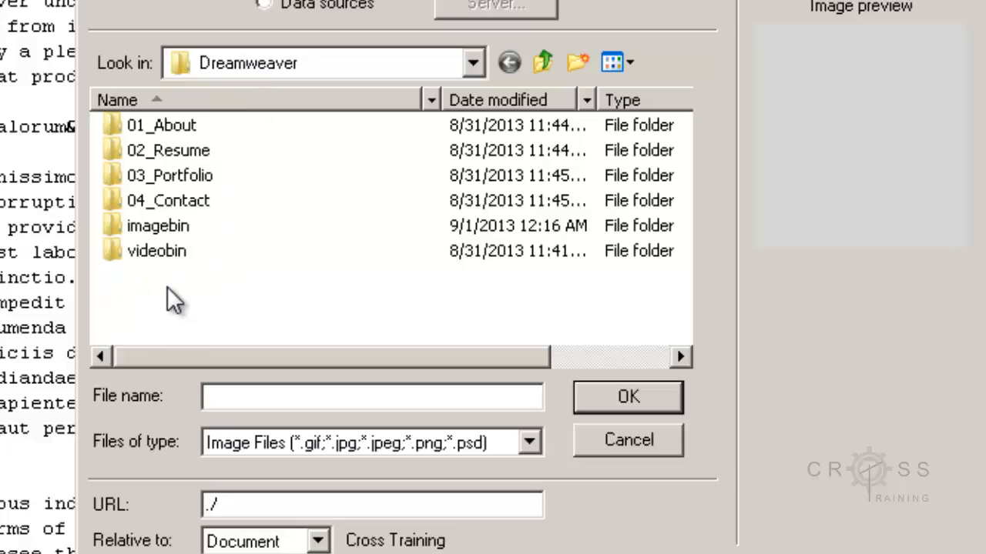
pyautogui.doubleClick(178, 226)
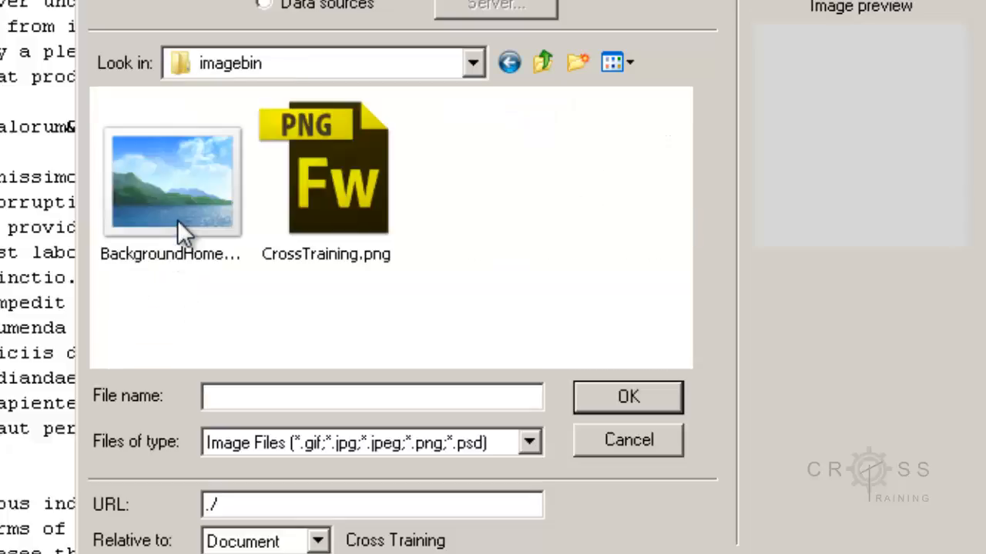
pyautogui.click(188, 185)
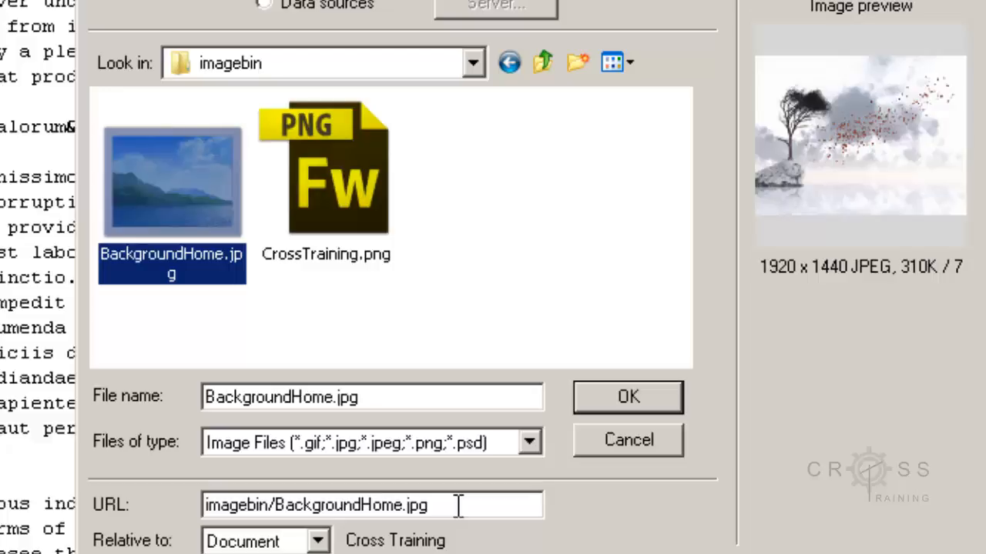
pyautogui.moveTo(436, 507); pyautogui.dragTo(209, 522)
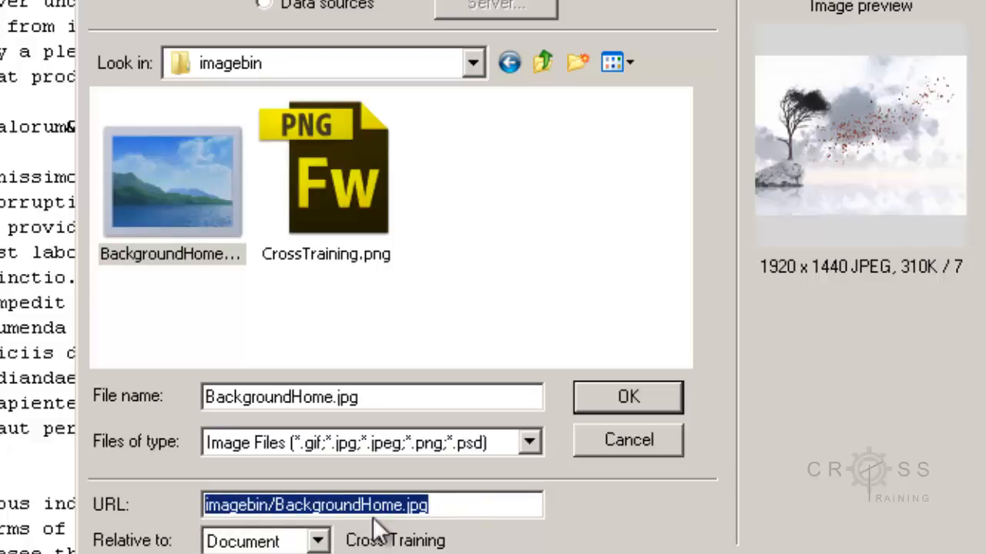
pyautogui.click(445, 511)
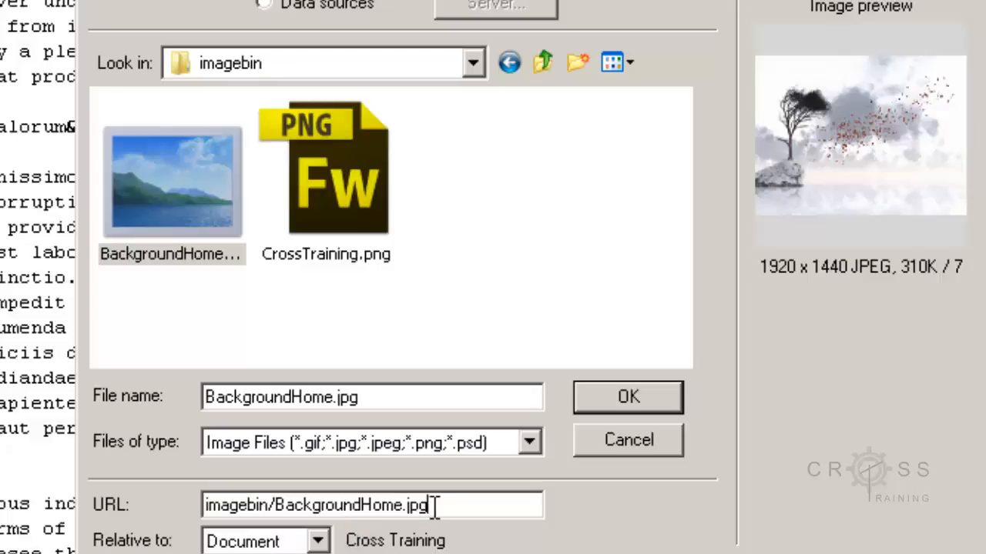
pyautogui.moveTo(453, 508); pyautogui.dragTo(193, 524)
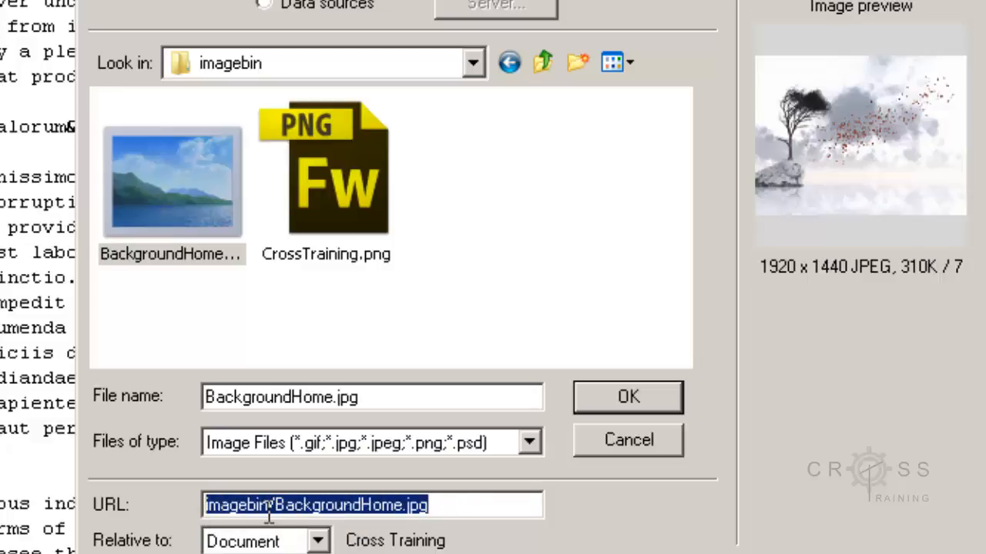
pyautogui.click(449, 506)
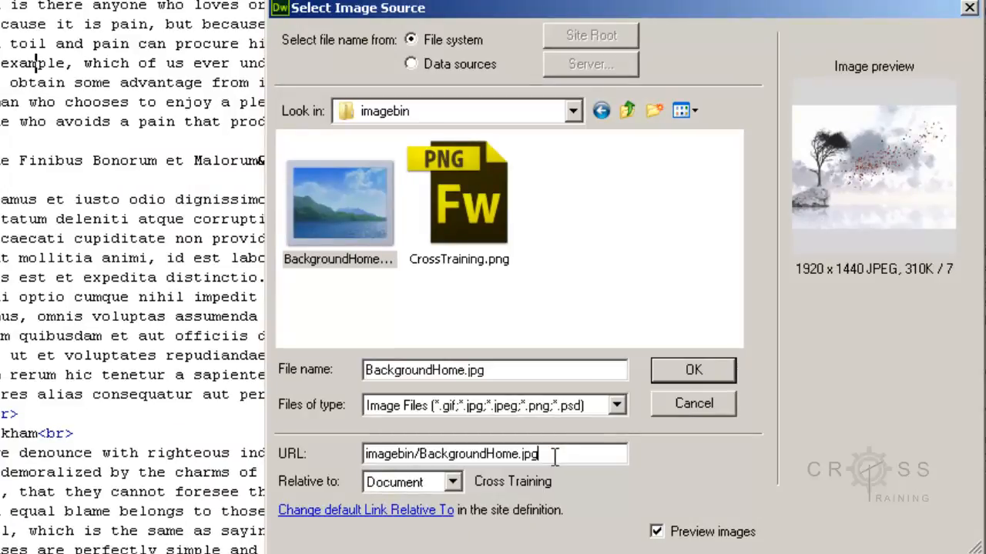
pyautogui.moveTo(554, 456); pyautogui.dragTo(377, 471)
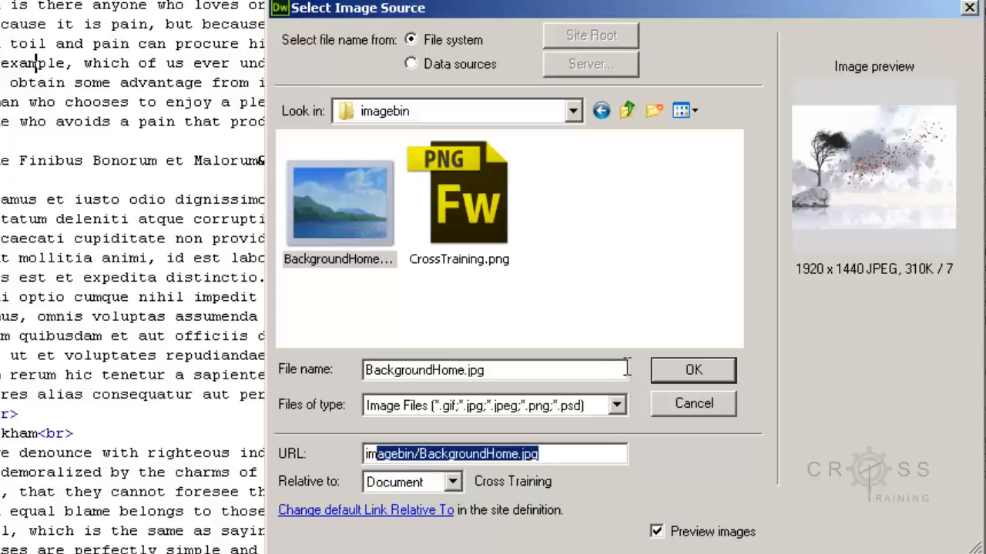
pyautogui.click(680, 369)
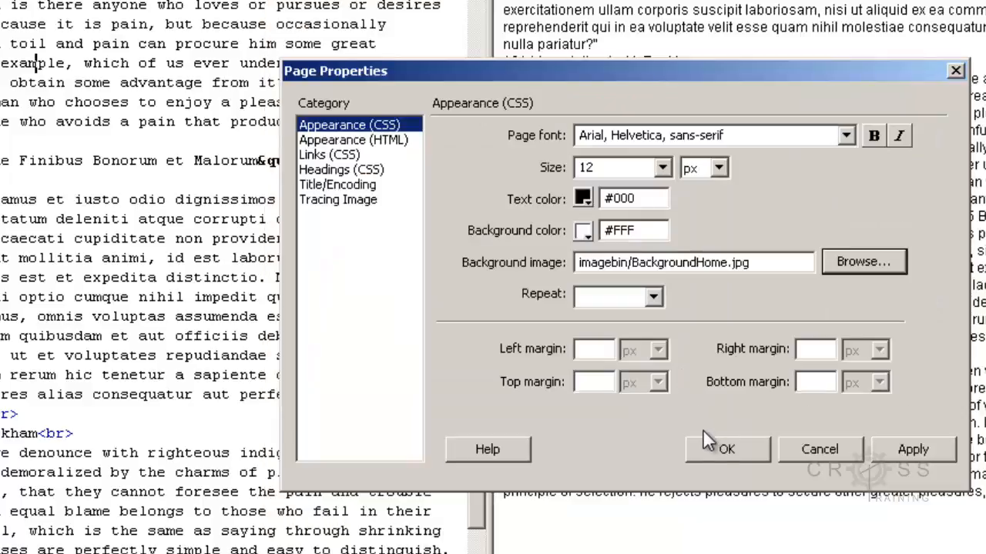
pyautogui.click(725, 448)
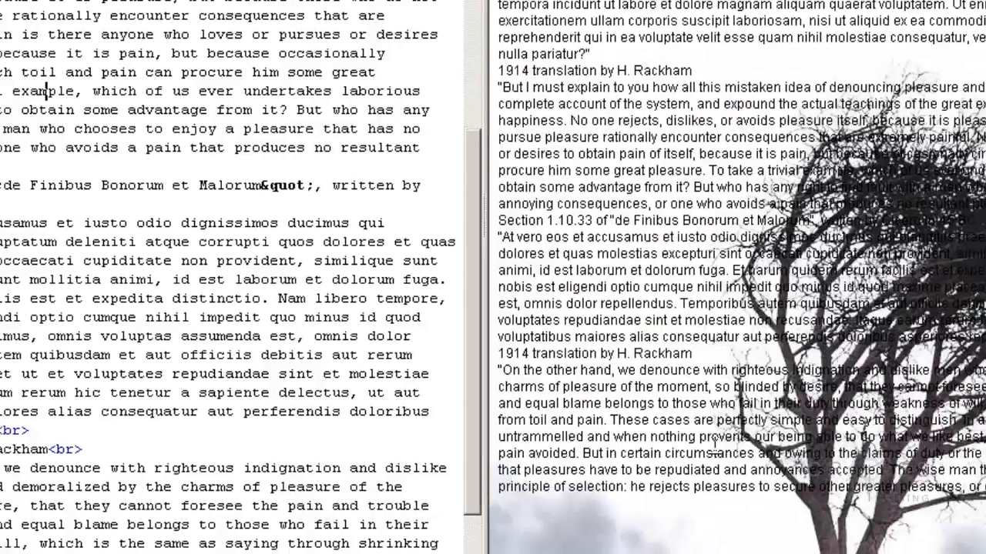